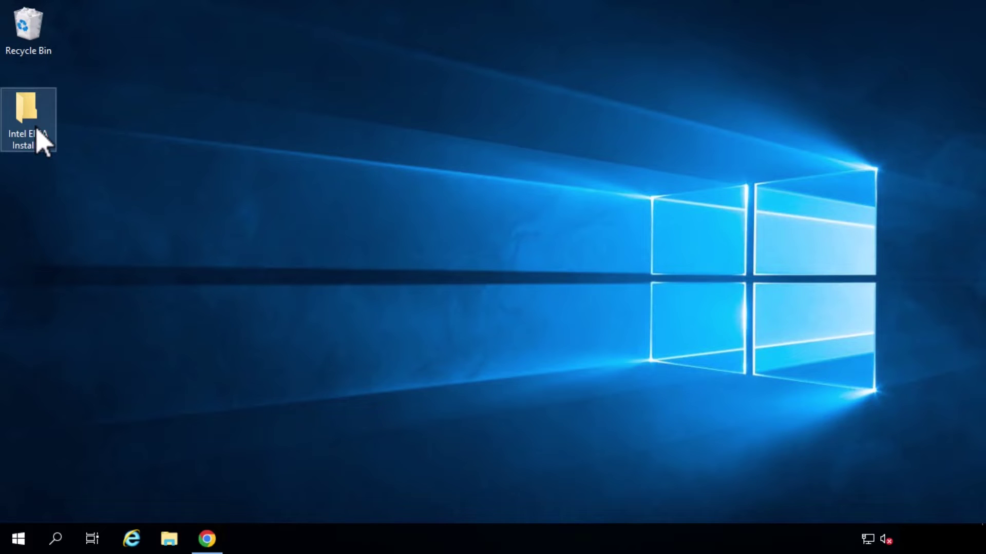
- Open the Intel EMA Installer folder and run EMAServerInstaller as administrator
{"action": "double_click", "coordinate": [36, 128]}
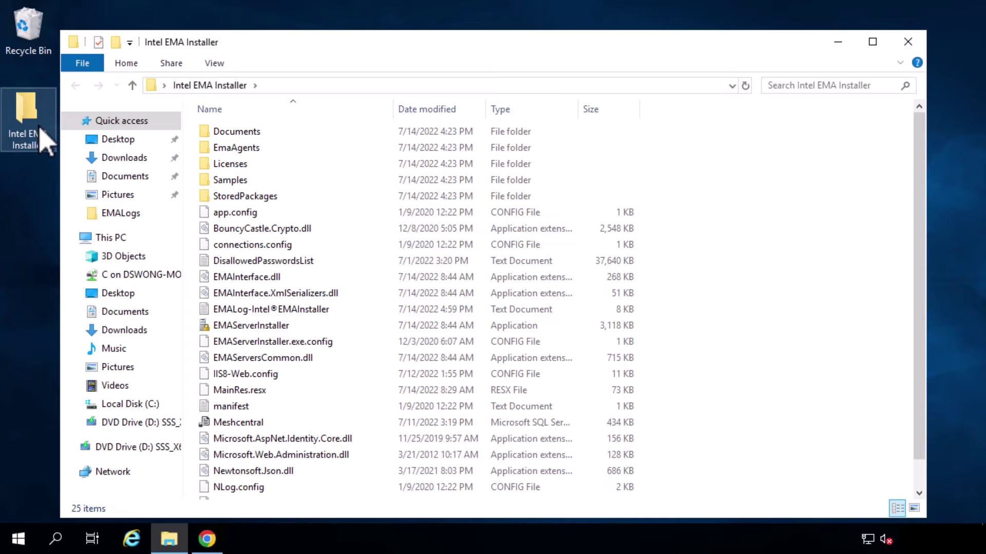
{"action": "right_click", "coordinate": [226, 327]}
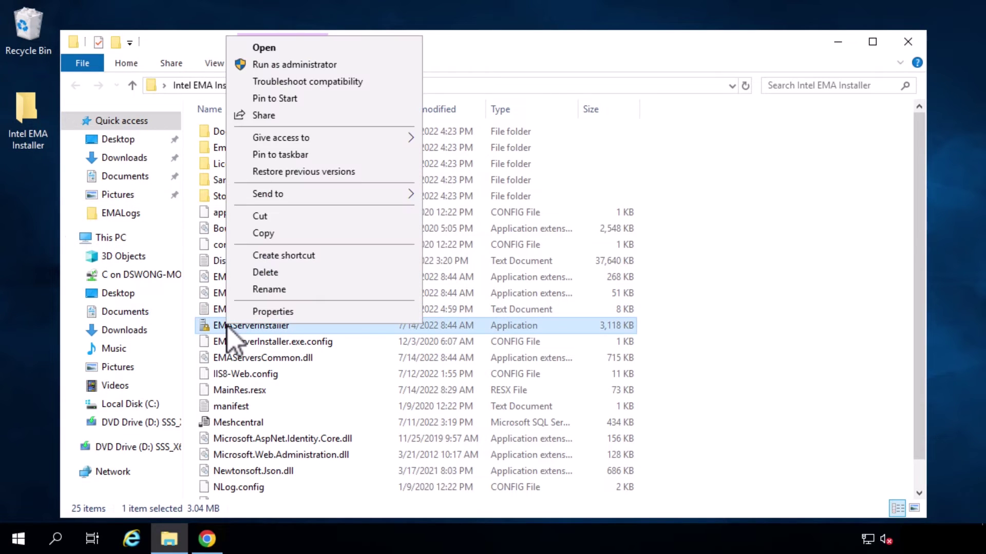
{"action": "left_click", "coordinate": [291, 64]}
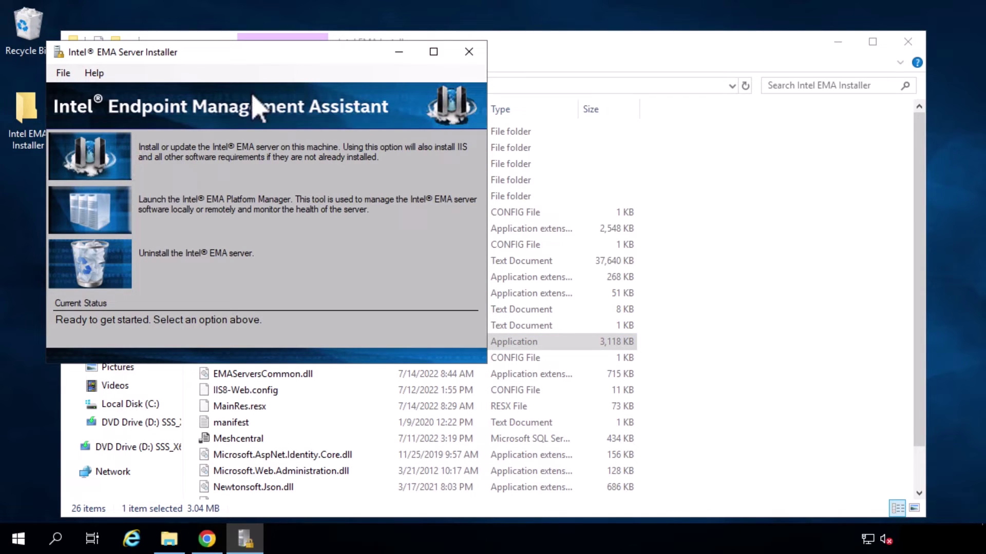
- Choose install/update, pass the Welcome page and accept the license terms
{"action": "left_click", "coordinate": [114, 170]}
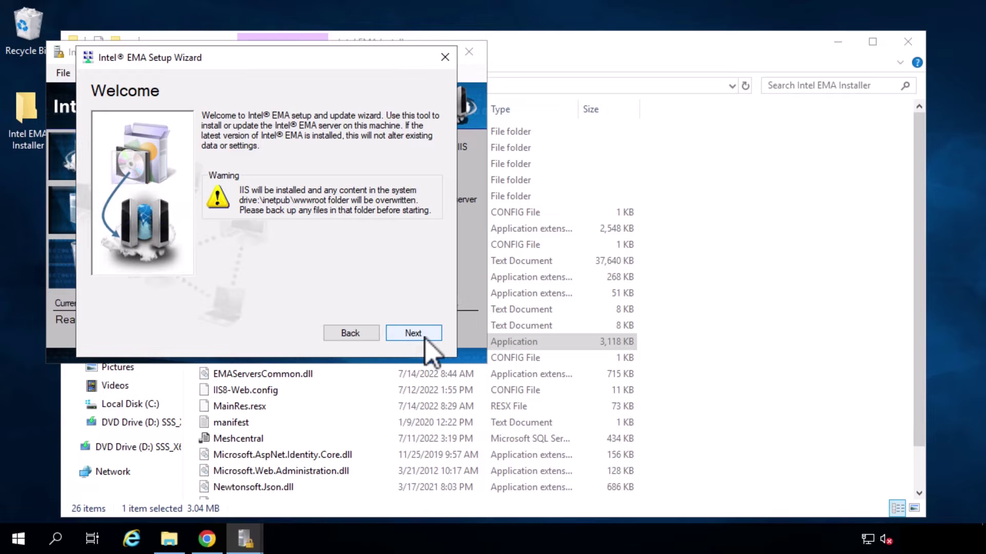
{"action": "left_click", "coordinate": [425, 338]}
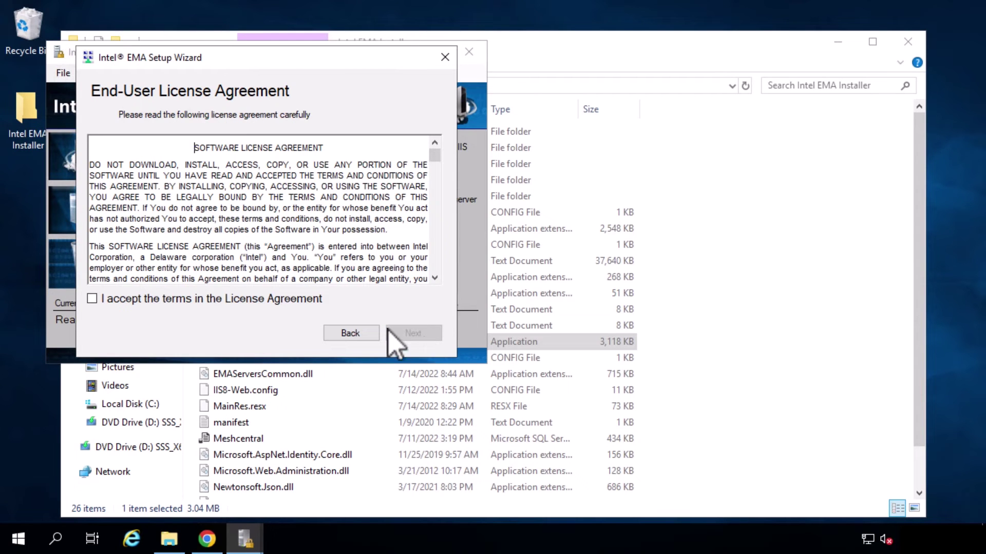
{"action": "left_click", "coordinate": [296, 302]}
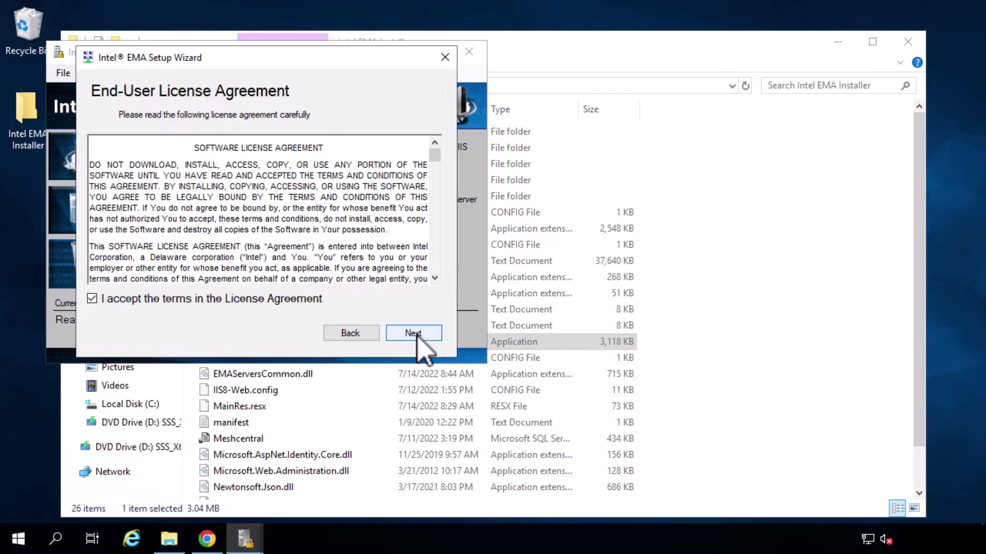
{"action": "left_click", "coordinate": [414, 334]}
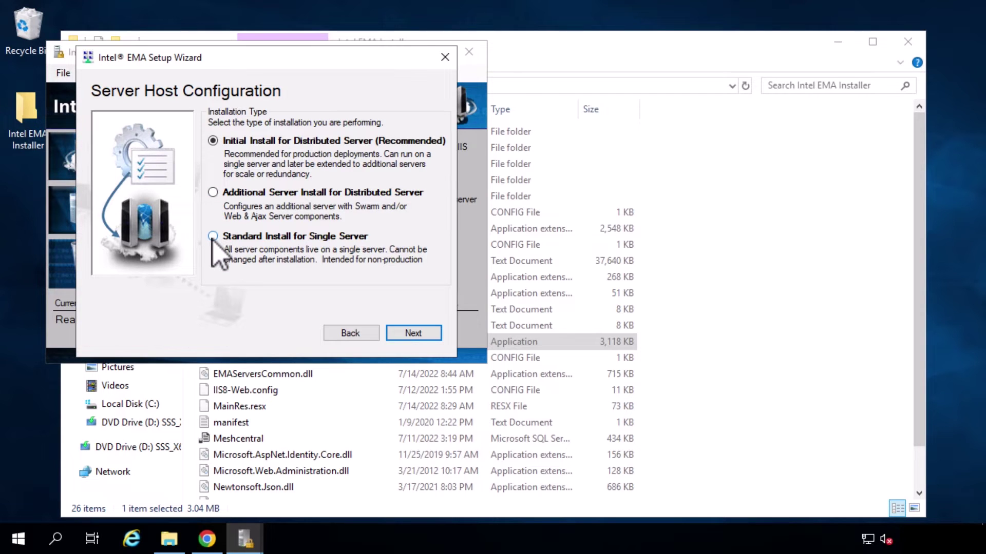
- Select Initial Install for Distributed Server and accept the .\SQLExpress EMADatabase defaults
{"action": "left_click", "coordinate": [213, 142]}
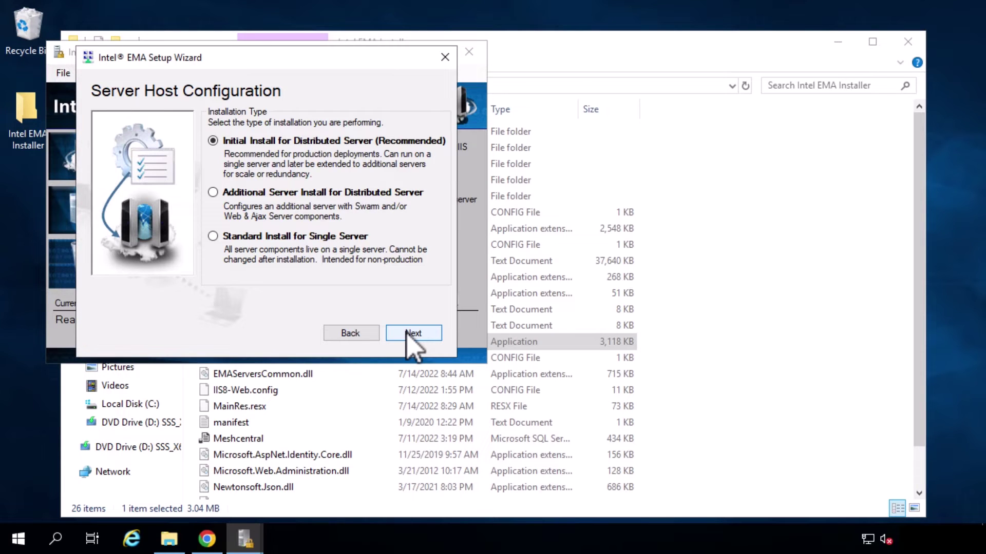
{"action": "left_click", "coordinate": [414, 333]}
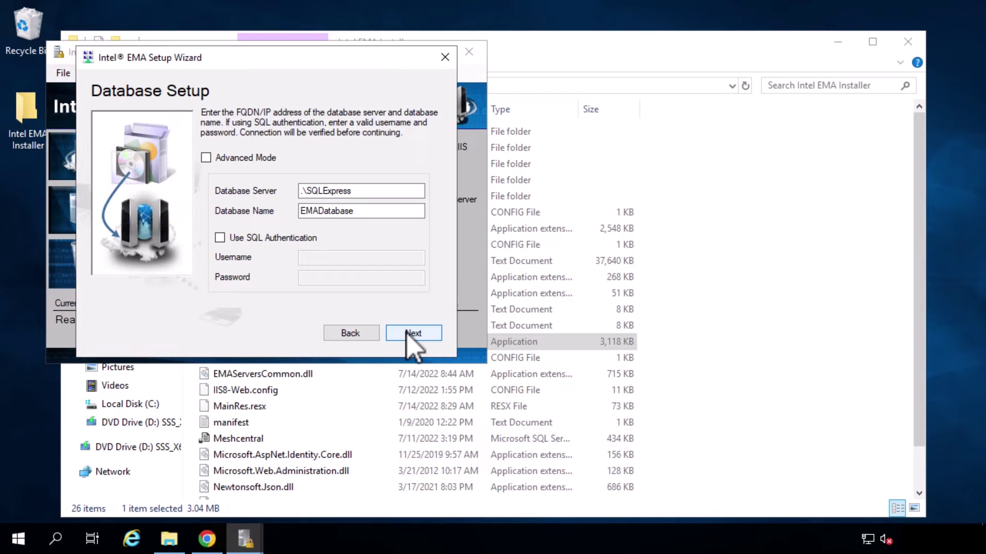
{"action": "left_click", "coordinate": [413, 335]}
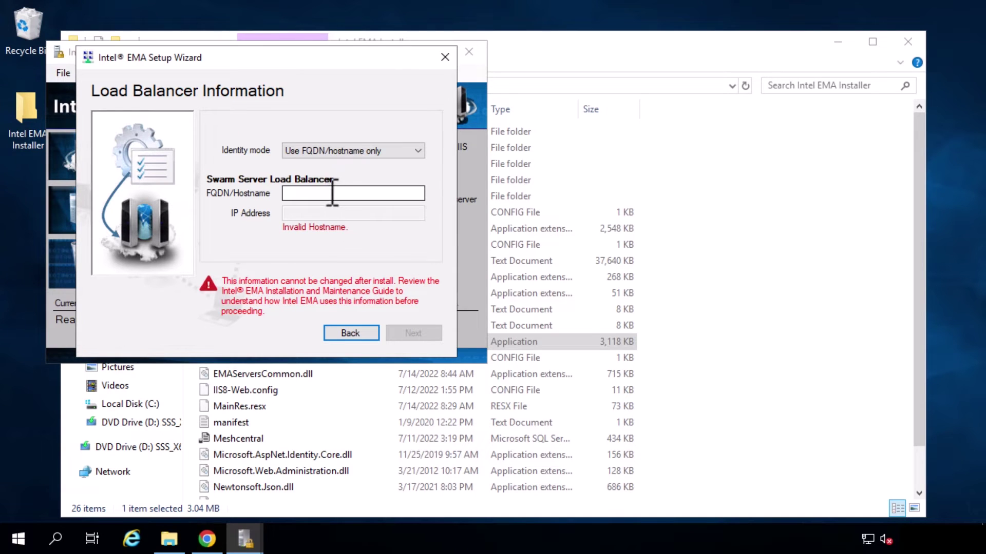
- Enter emaserver.vprodemo.com as the Swarm Server load balancer hostname
{"action": "left_click", "coordinate": [332, 193]}
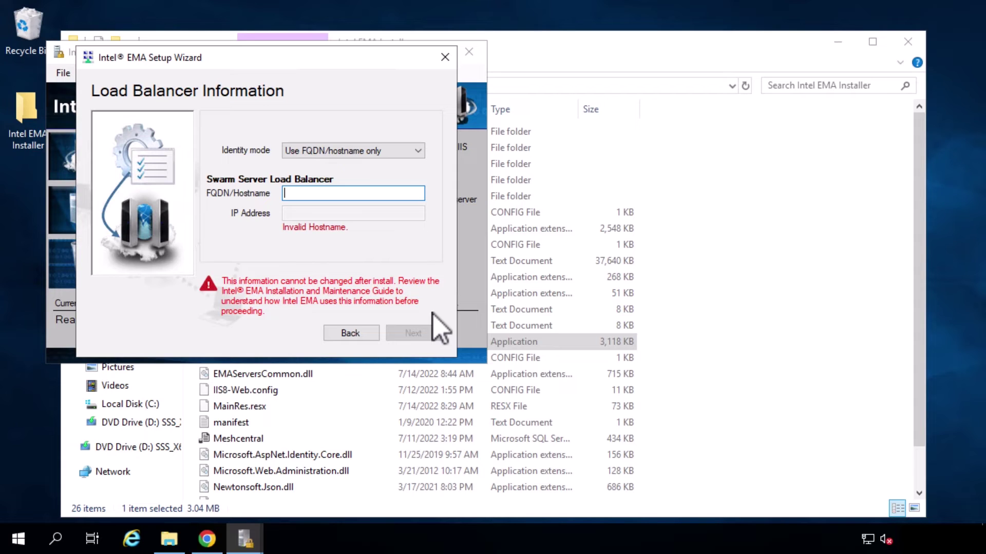
{"action": "type", "text": "e"}
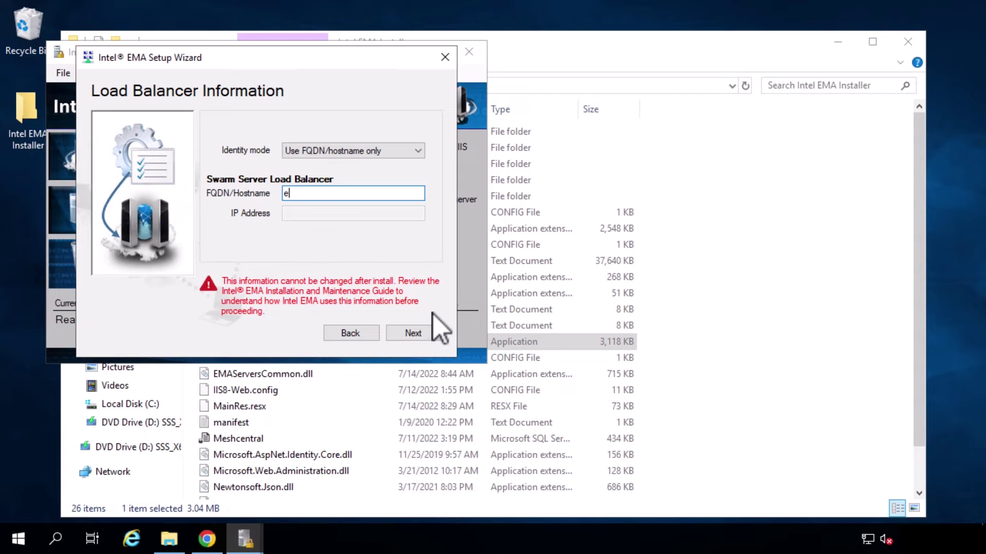
{"action": "type", "text": "maserver.vprodemo.com"}
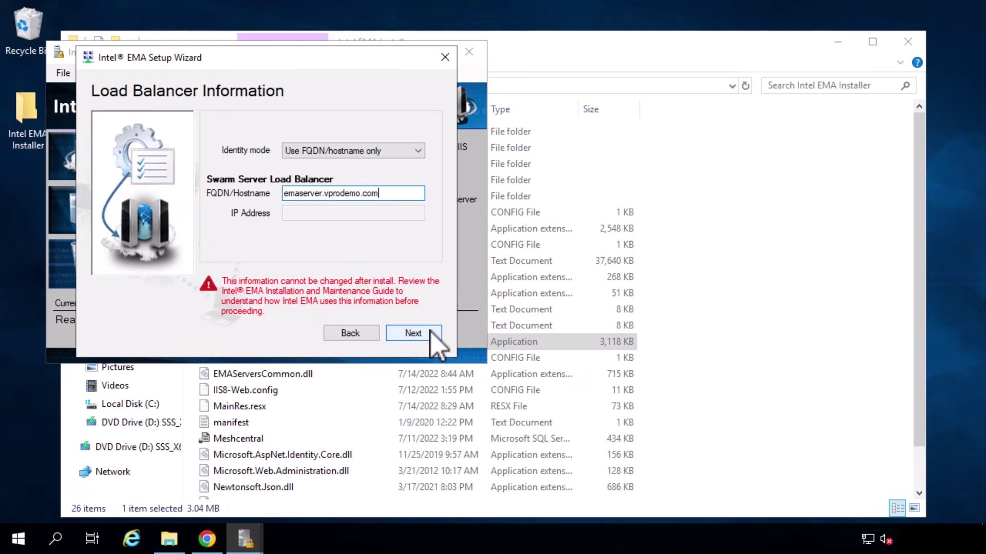
{"action": "left_click", "coordinate": [430, 332]}
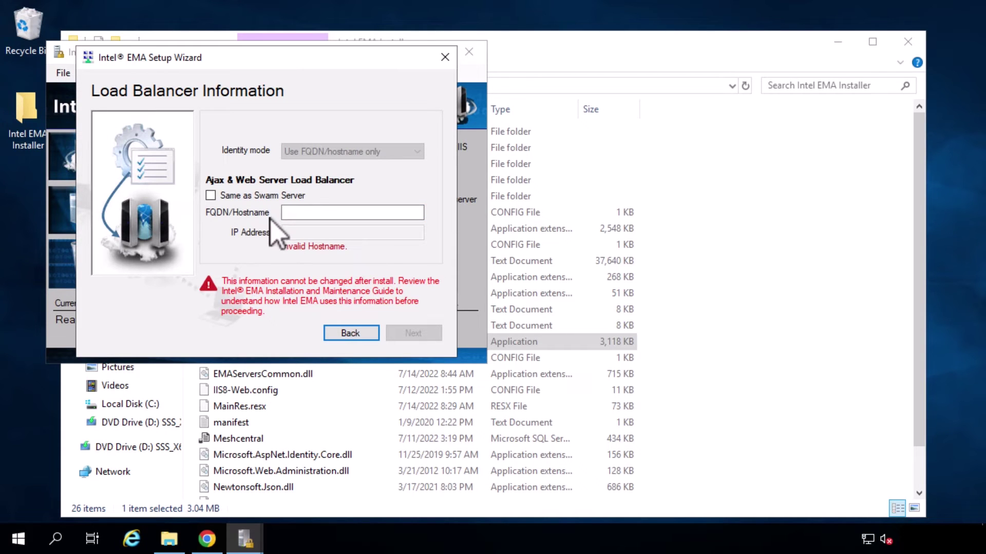
- Set the Ajax & Web and Recovery load balancers to Same as Swarm Server
{"action": "left_click", "coordinate": [210, 195]}
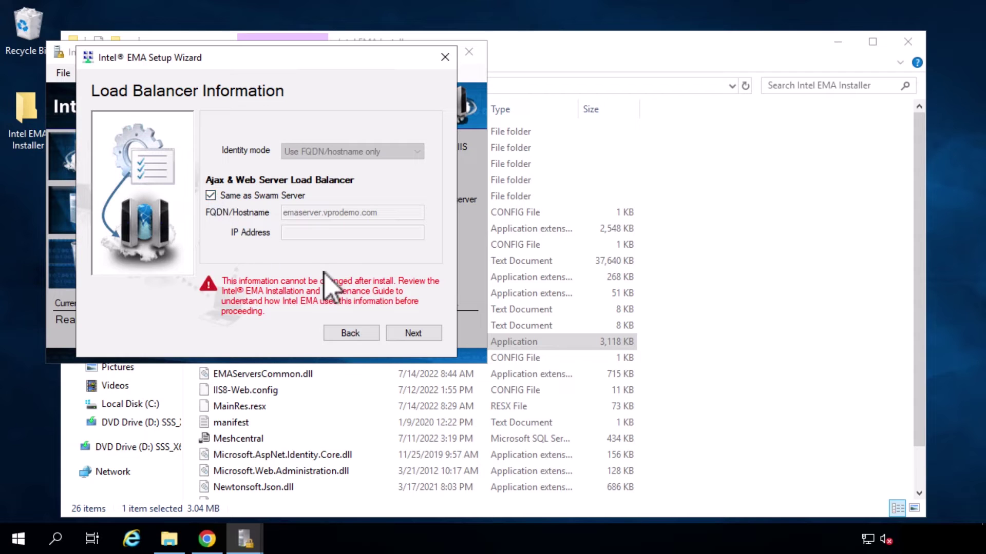
{"action": "left_click", "coordinate": [404, 333]}
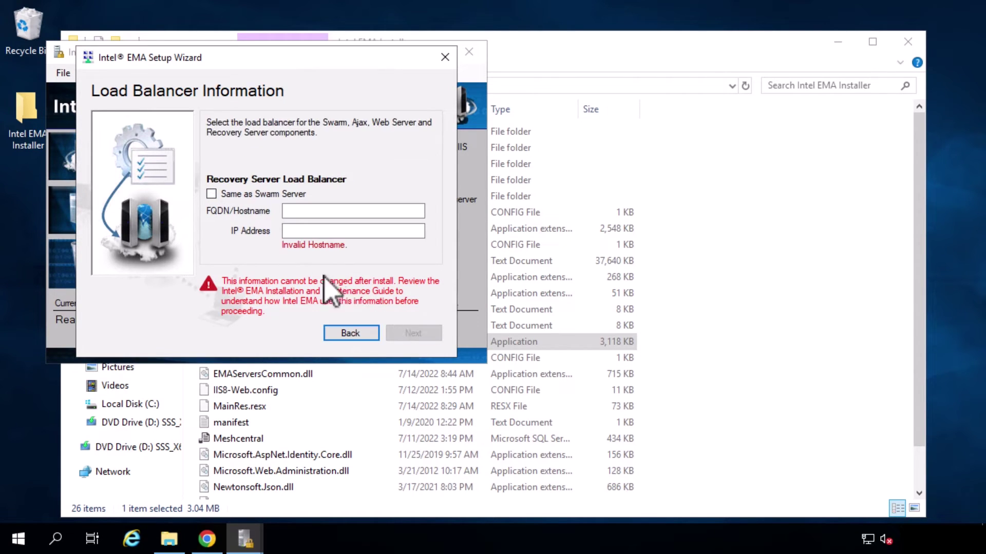
{"action": "left_click", "coordinate": [211, 194]}
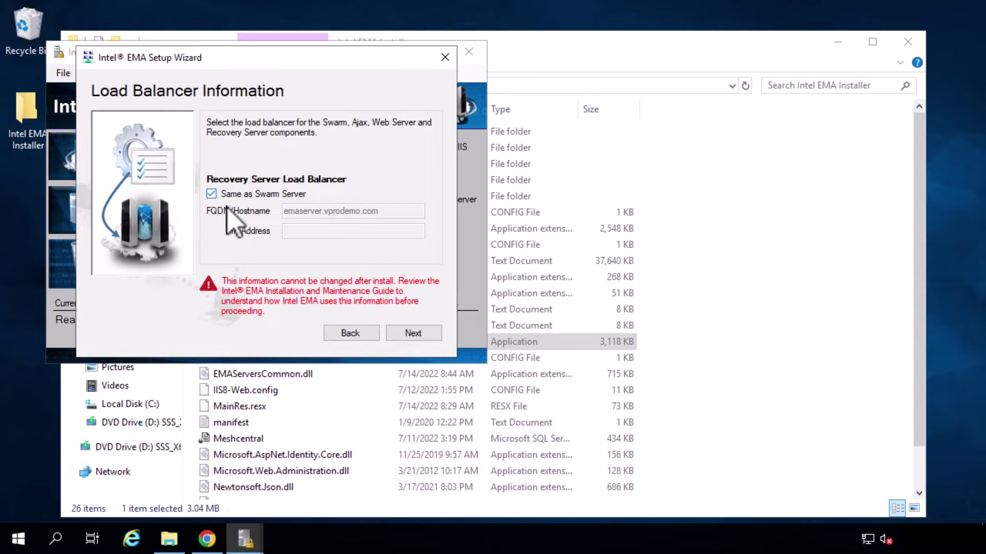
{"action": "left_click", "coordinate": [409, 338]}
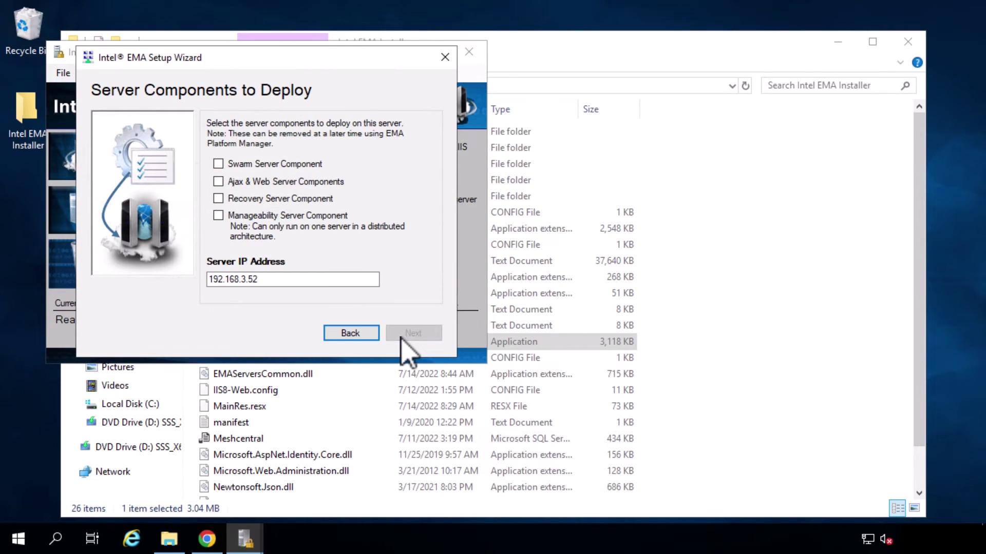
- Include the Swarm, Ajax & Web, Recovery and Manageability server components
{"action": "left_click", "coordinate": [218, 164]}
{"action": "left_click", "coordinate": [218, 182]}
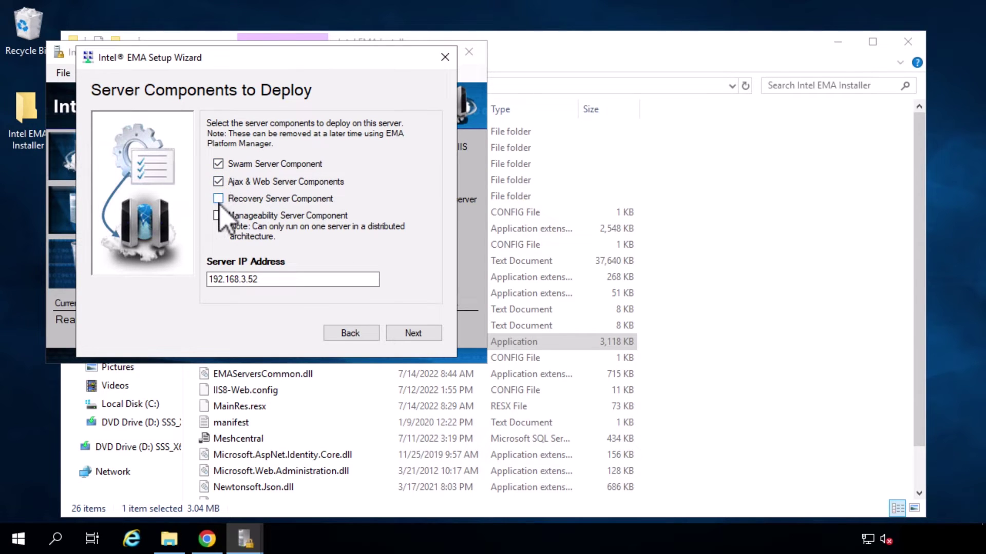
{"action": "left_click", "coordinate": [217, 198]}
{"action": "left_click", "coordinate": [218, 216]}
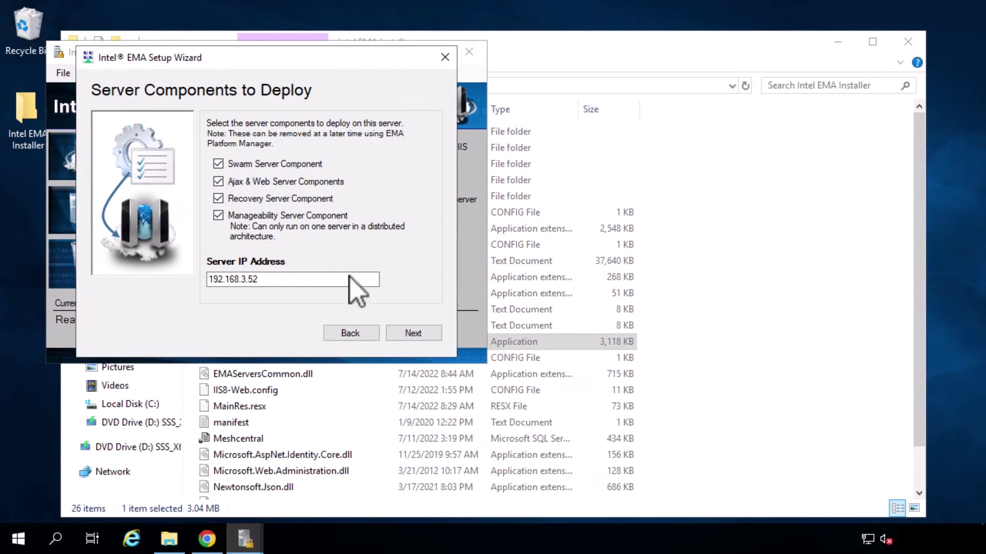
- Keep Platform Manager on external port 8000 and normal-account authentication
{"action": "left_click", "coordinate": [413, 334]}
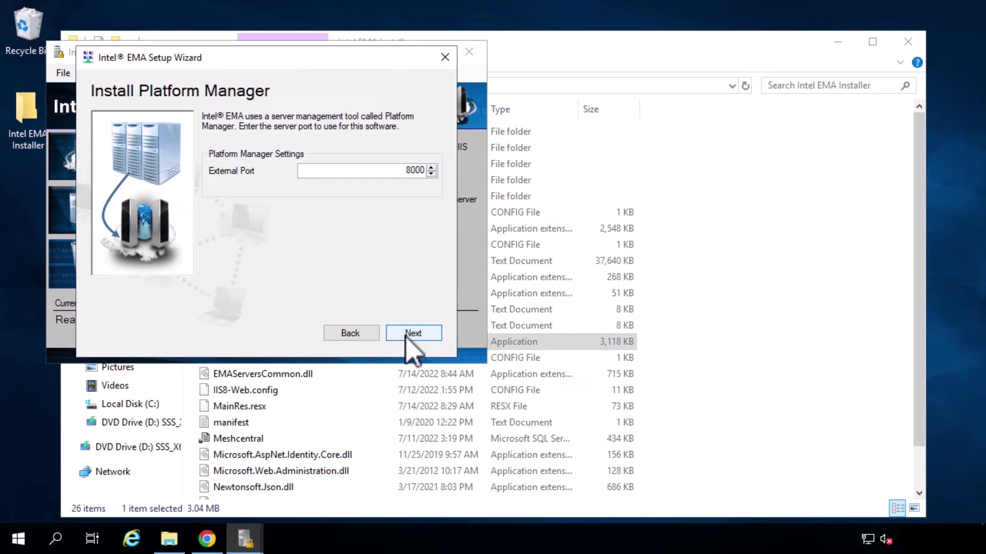
{"action": "left_click", "coordinate": [413, 334]}
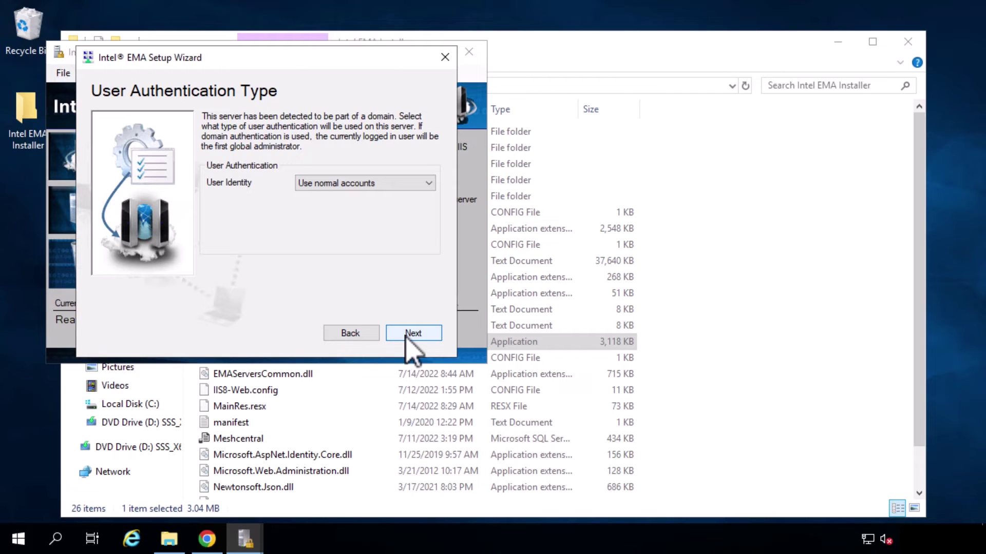
{"action": "left_click", "coordinate": [406, 334]}
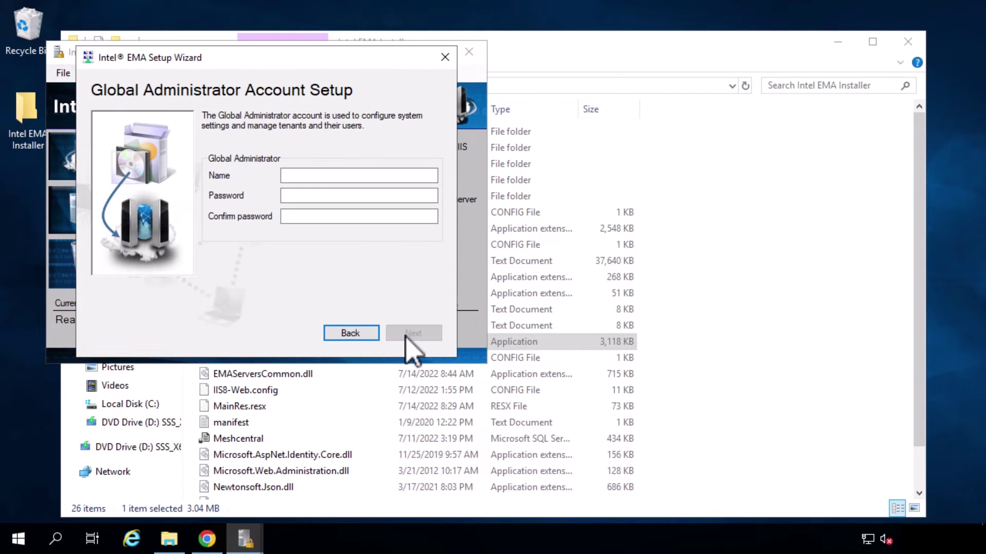
- Enter the administrator's e-mail as Name and a matching password and confirmation
{"action": "left_click", "coordinate": [337, 177]}
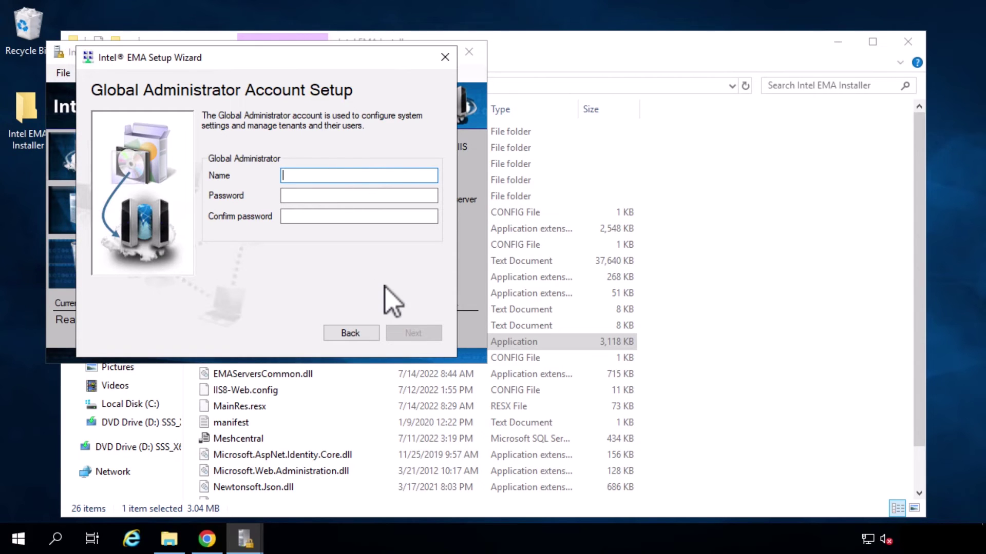
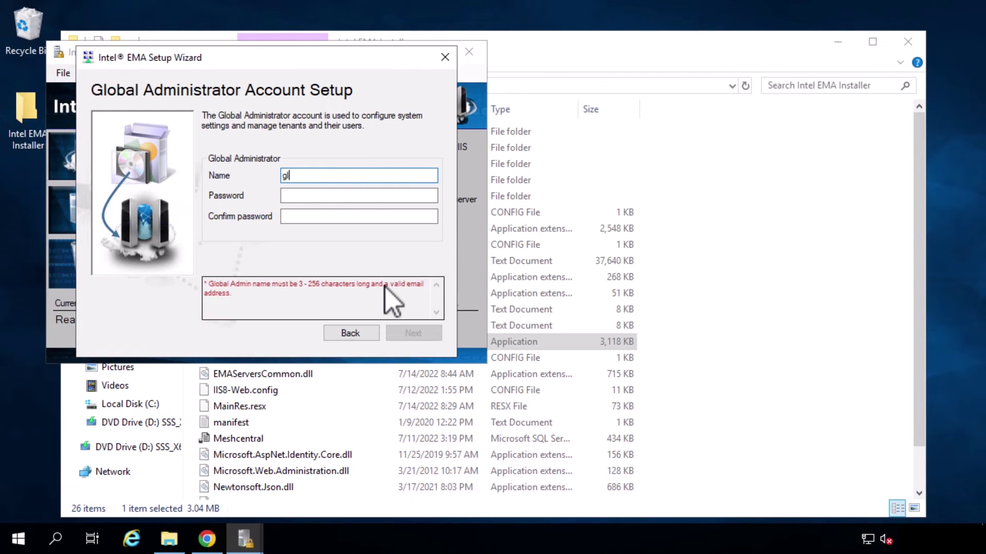
{"action": "key", "text": "Tab"}
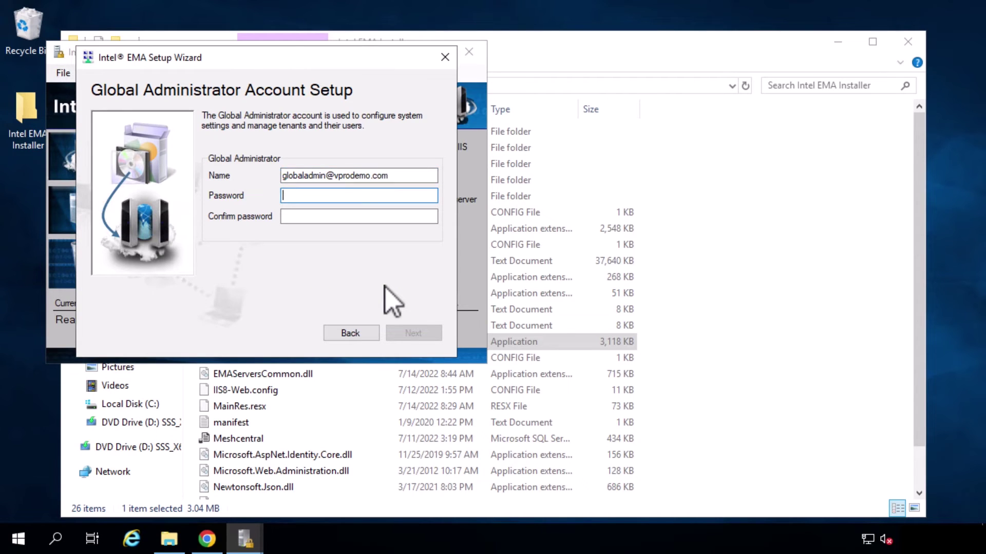
{"action": "type", "text": "********"}
{"action": "key", "text": "Tab"}
{"action": "type", "text": "******"}
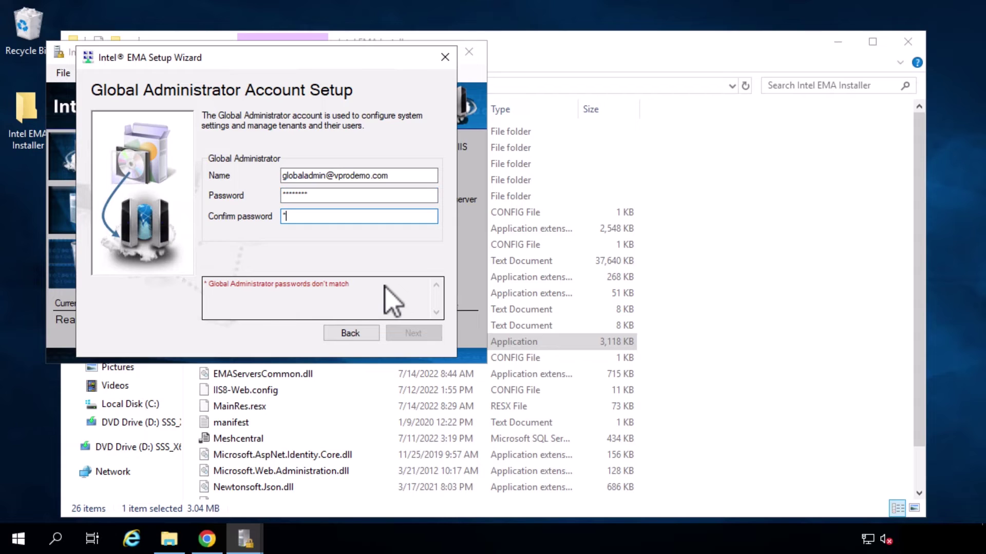
{"action": "type", "text": "**"}
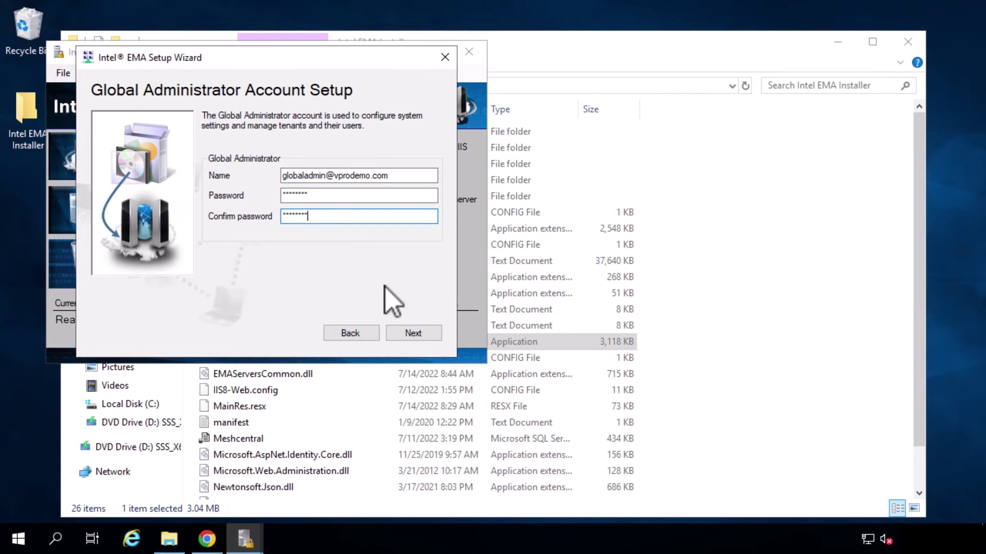
{"action": "left_click", "coordinate": [413, 334]}
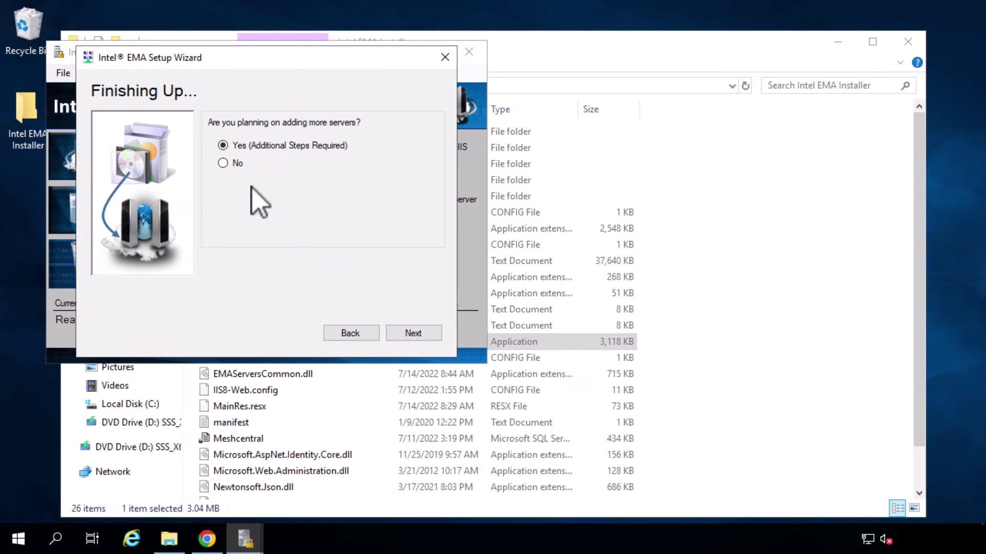
- Answer No to adding more servers, review the settings and start the install
{"action": "left_click", "coordinate": [224, 167]}
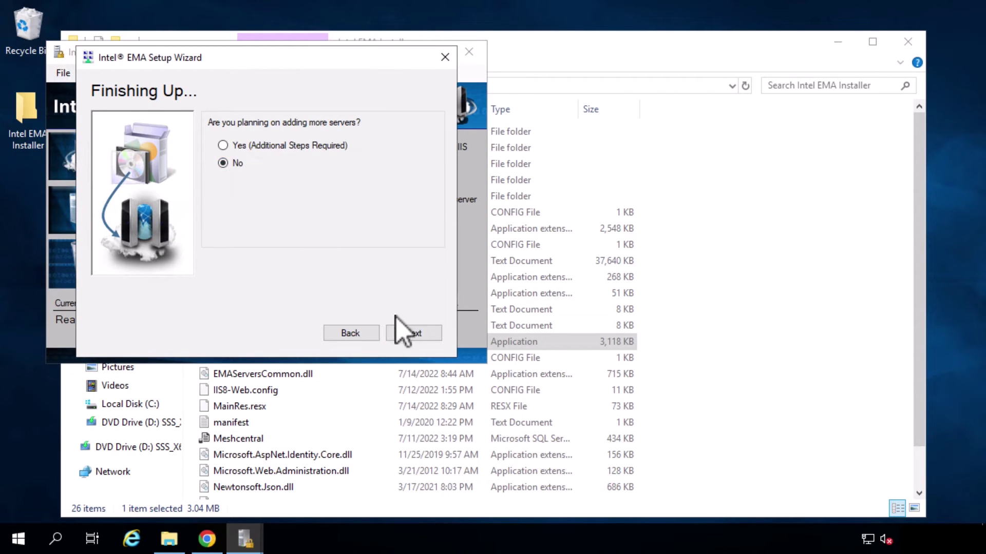
{"action": "left_click", "coordinate": [407, 334]}
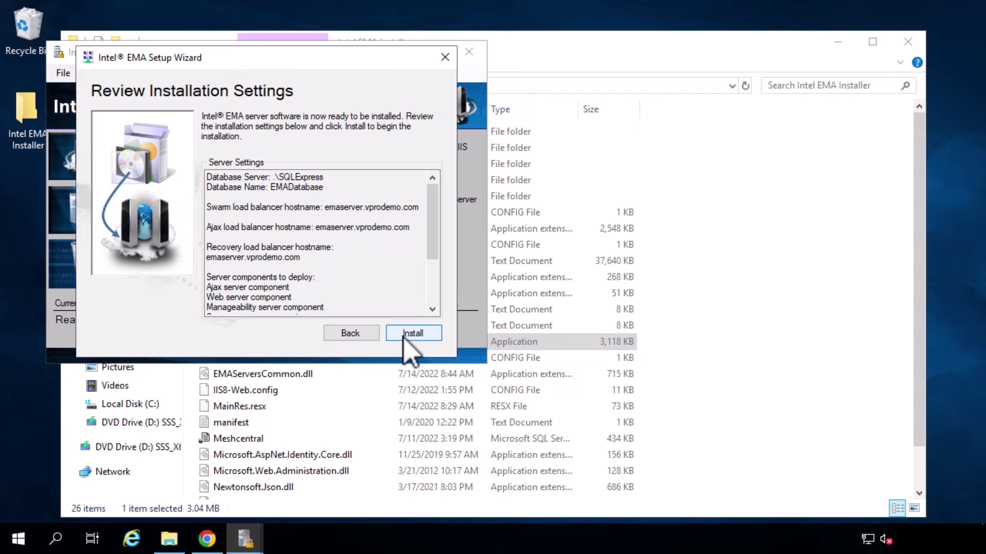
{"action": "left_click", "coordinate": [404, 334]}
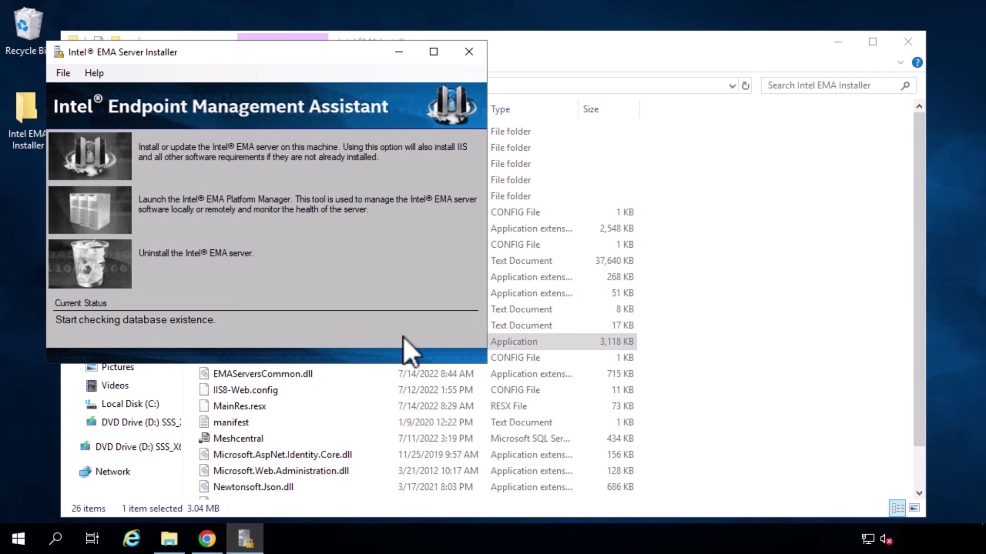
- Switch the installer to File > Advanced Mode and enlarge its window for the log
{"action": "left_click", "coordinate": [63, 73]}
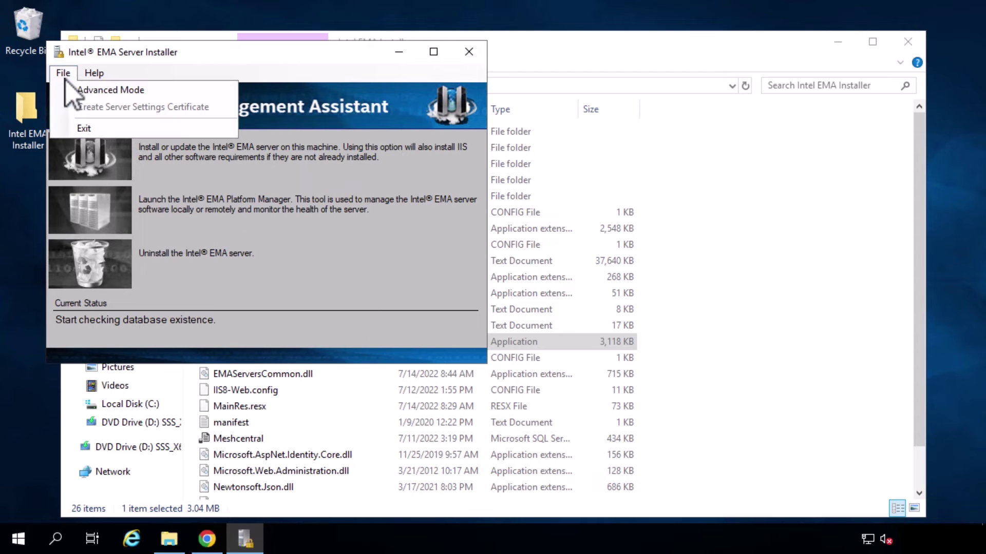
{"action": "left_click", "coordinate": [92, 91]}
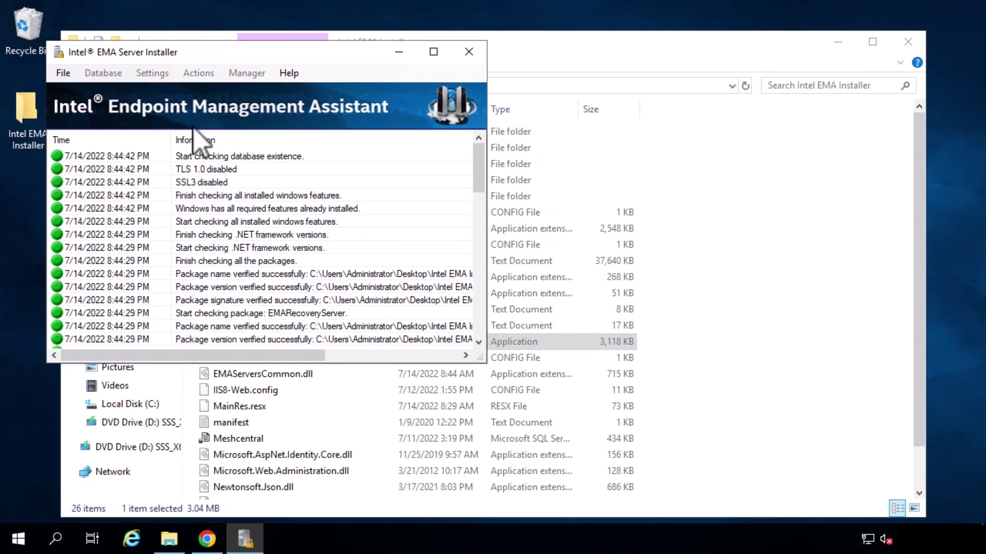
{"action": "left_click_drag", "start_coordinate": [485, 362], "coordinate": [675, 473]}
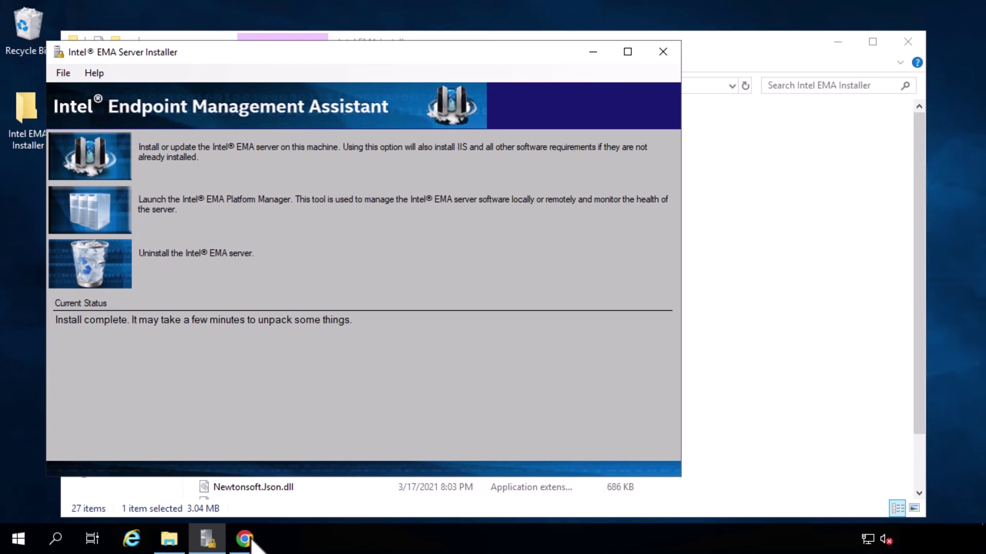
{"action": "left_click", "coordinate": [245, 537]}
{"action": "type", "text": "ht"}
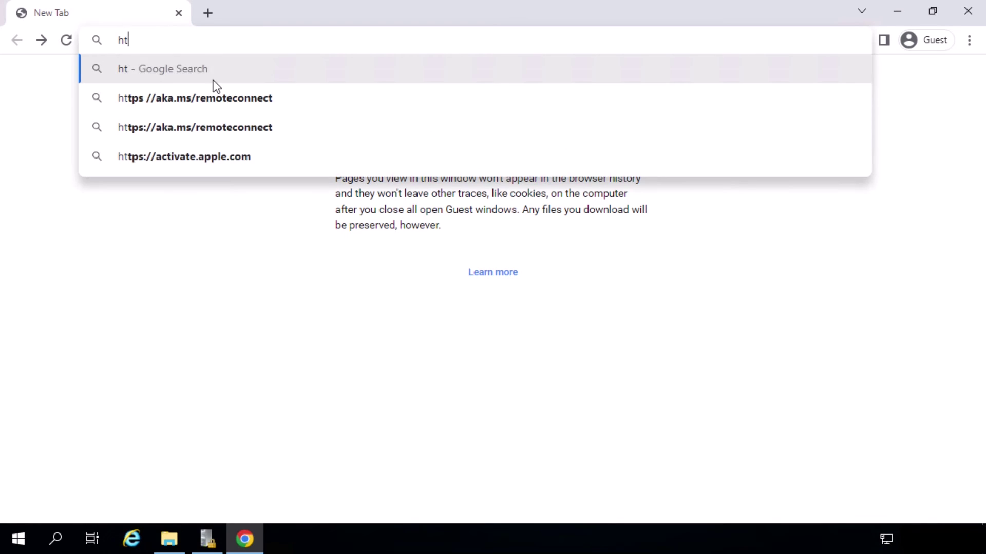
{"action": "type", "text": "tps://e"}
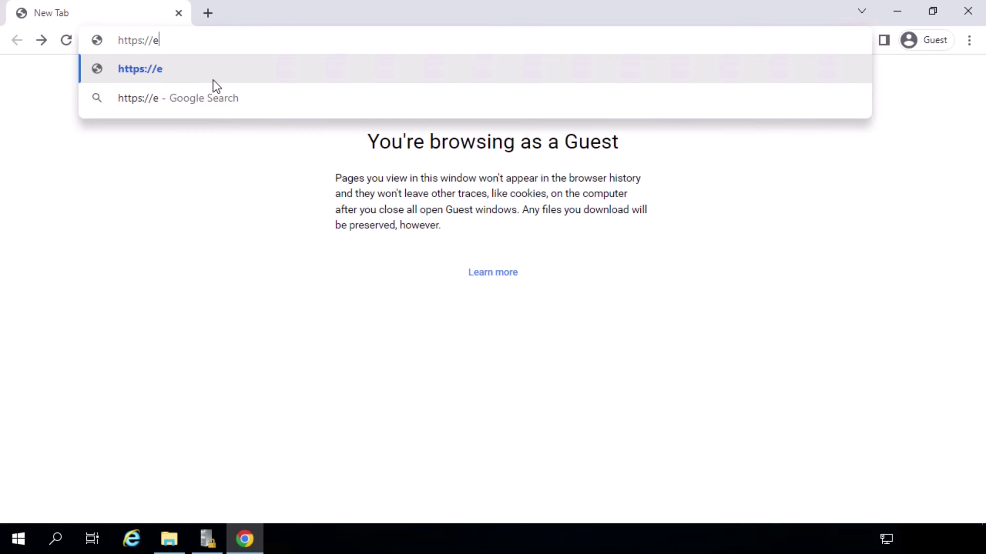
{"action": "type", "text": "maserver.vprd"}
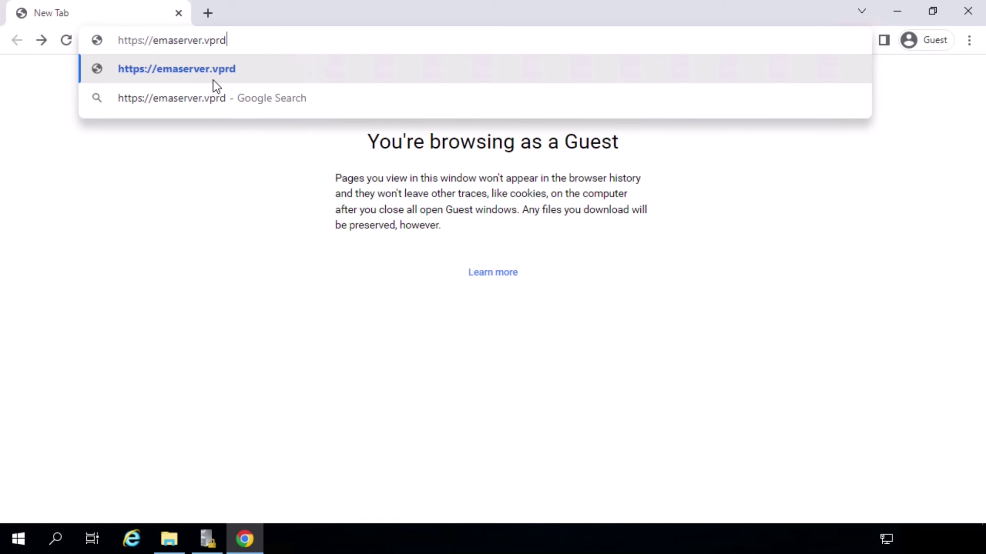
{"action": "key", "text": "BackSpace"}
{"action": "type", "text": "odemo.com"}
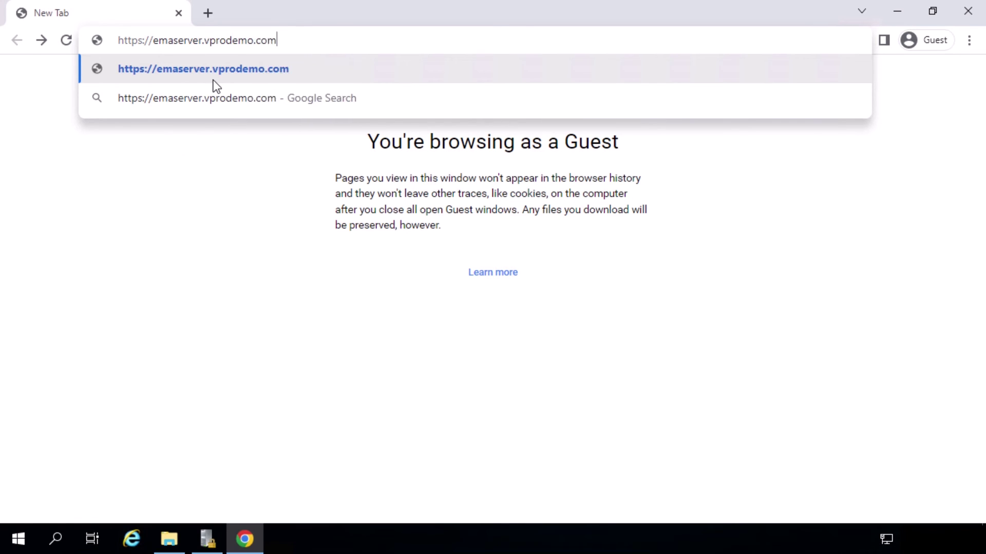
{"action": "key", "text": "Return"}
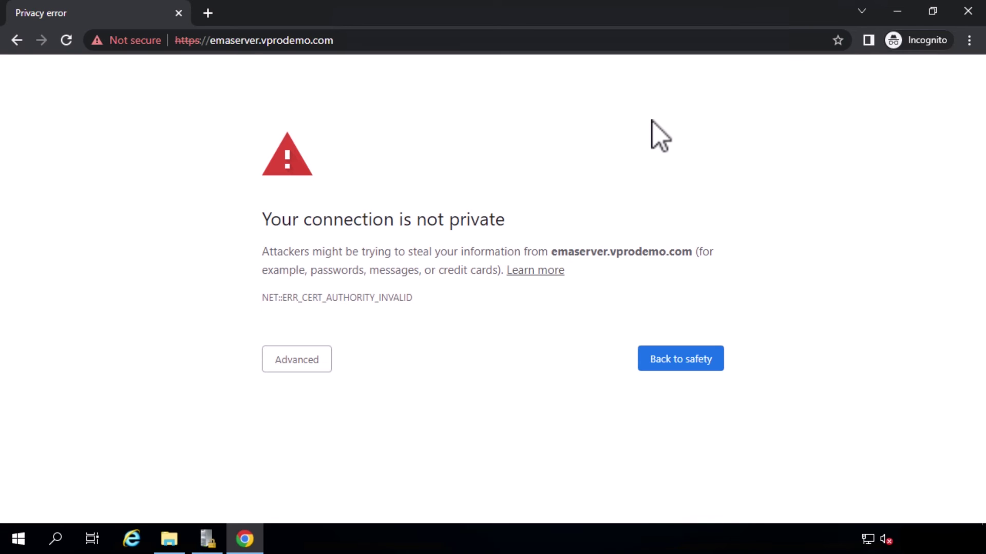
{"action": "left_click", "coordinate": [323, 365]}
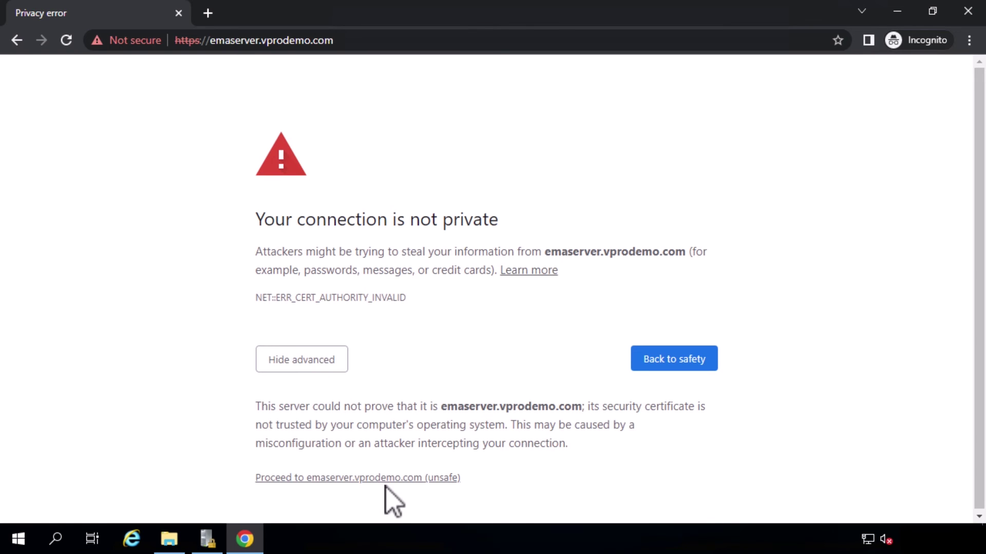
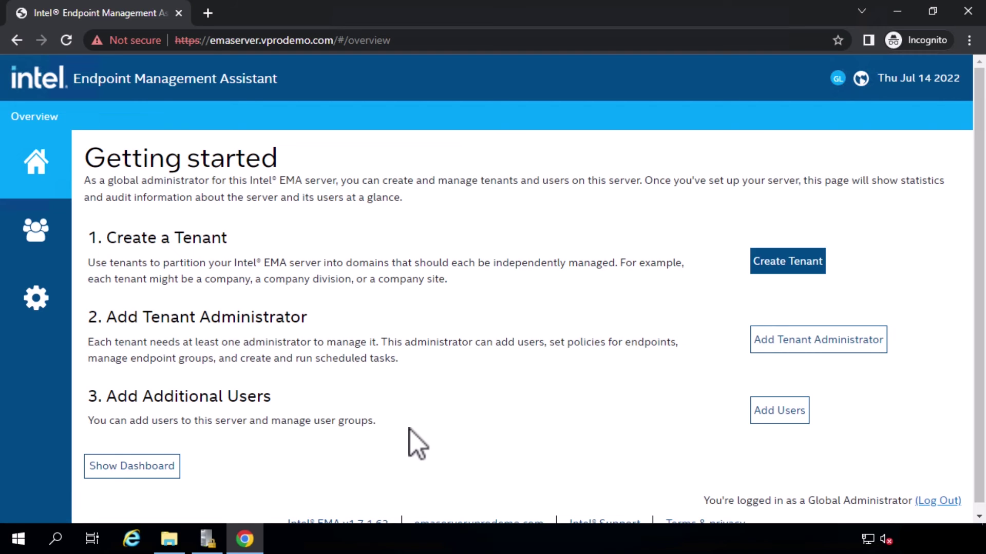
- Create a tenant with Tenant Name 'Demo Tenant' and Description 'Demo Tenant', then save it
{"action": "left_click", "coordinate": [791, 273]}
{"action": "left_click", "coordinate": [335, 175]}
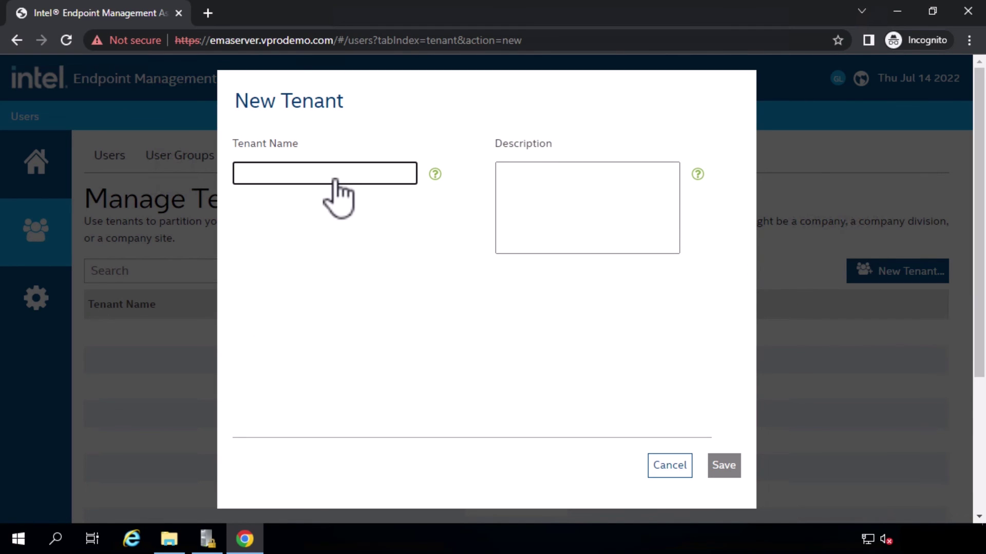
{"action": "type", "text": "Demo Tenant"}
{"action": "key", "text": "Tab"}
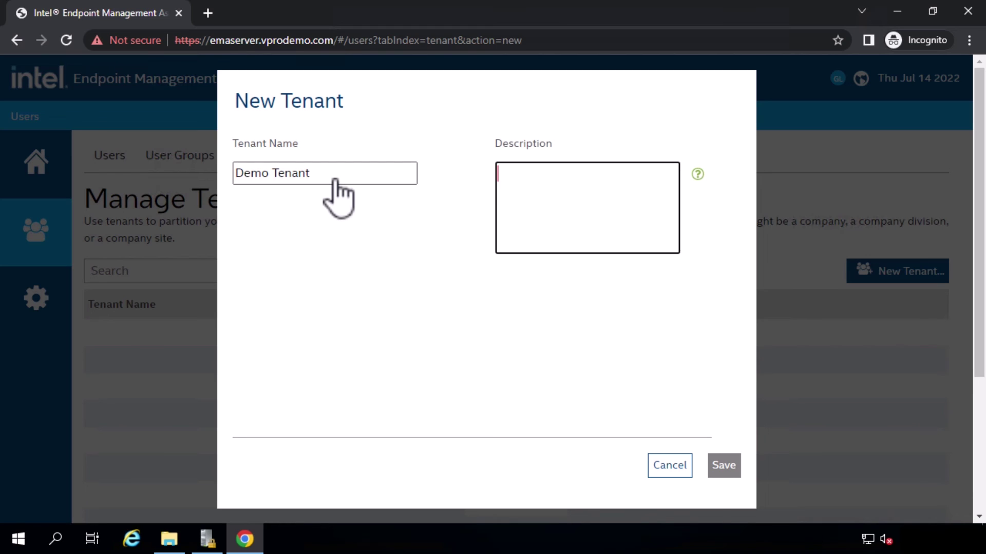
{"action": "type", "text": "Demo Tenant"}
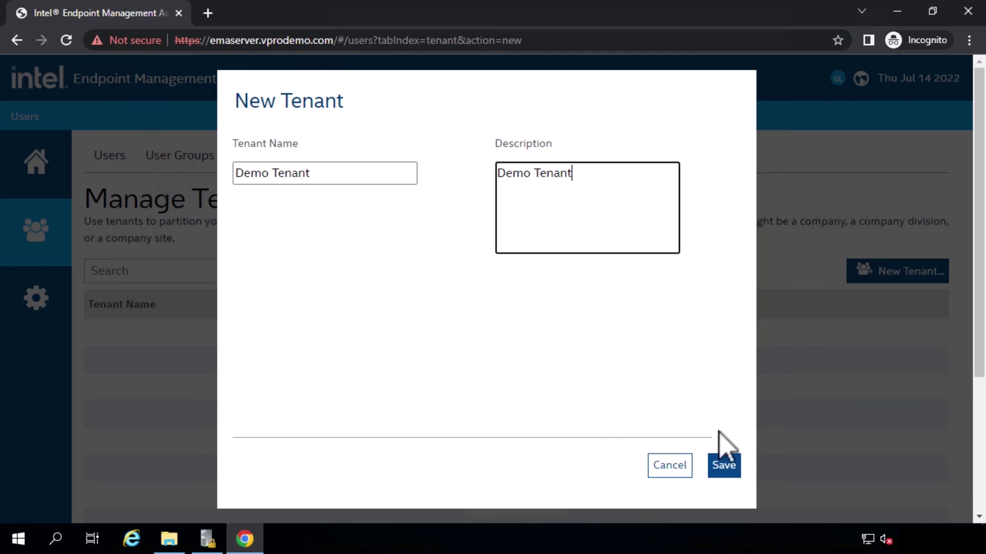
{"action": "left_click", "coordinate": [723, 466]}
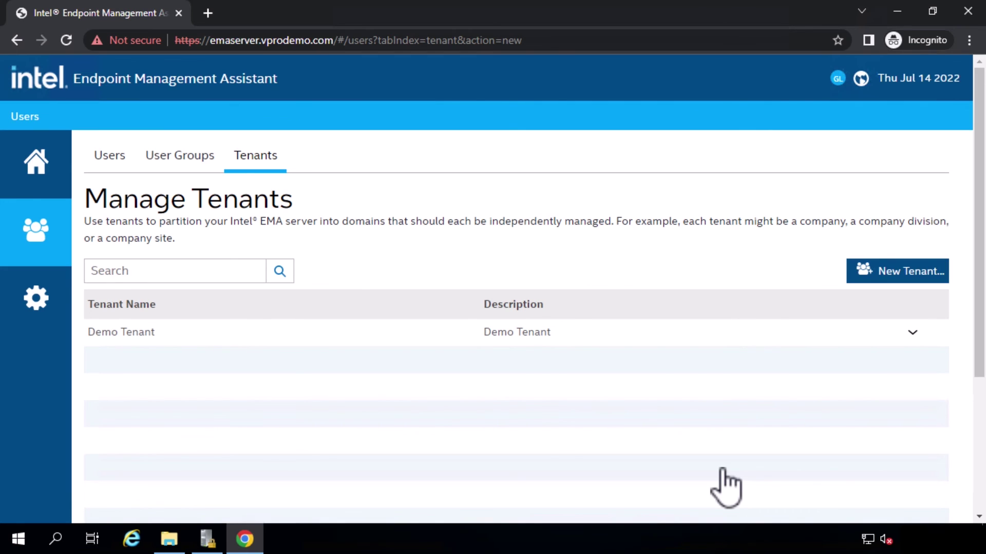
- Start a new tenant administrator user with the admin's e-mail as user name and description 'Tenant Admin'
{"action": "left_click", "coordinate": [31, 175]}
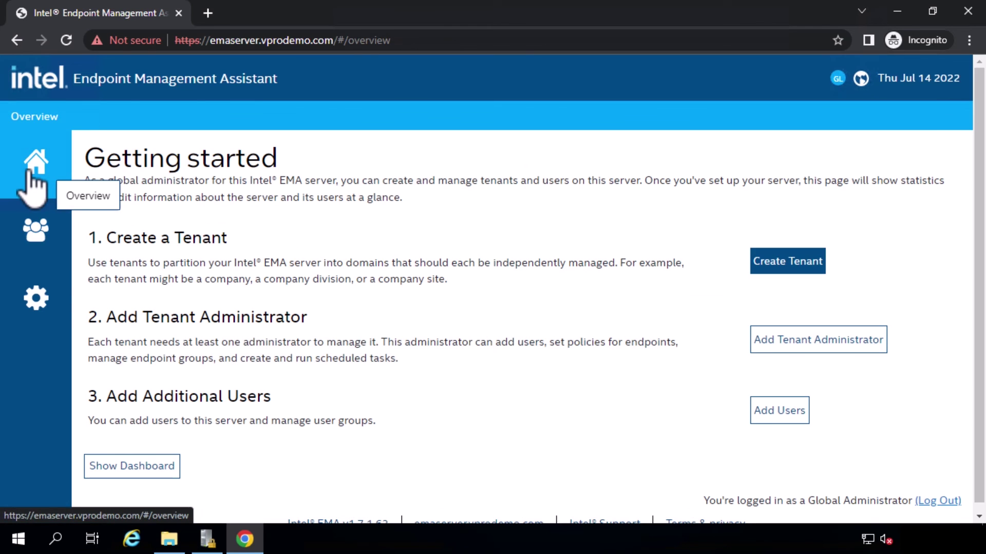
{"action": "left_click", "coordinate": [772, 351]}
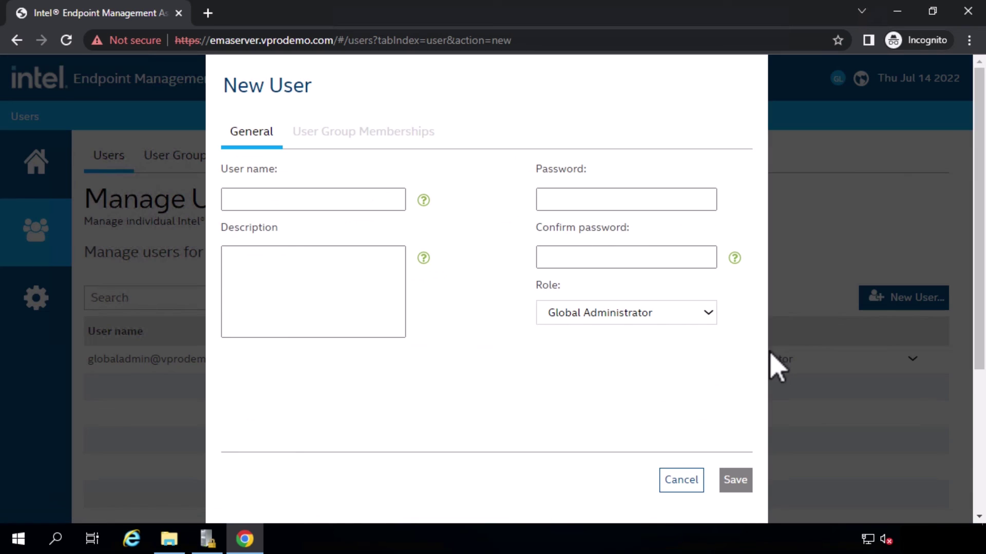
{"action": "left_click", "coordinate": [308, 204]}
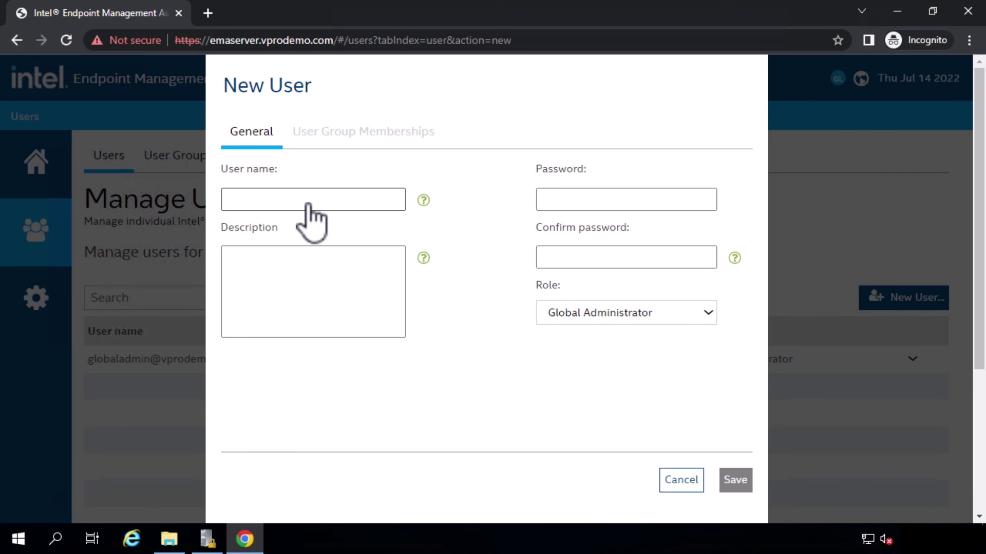
{"action": "left_click", "coordinate": [309, 204]}
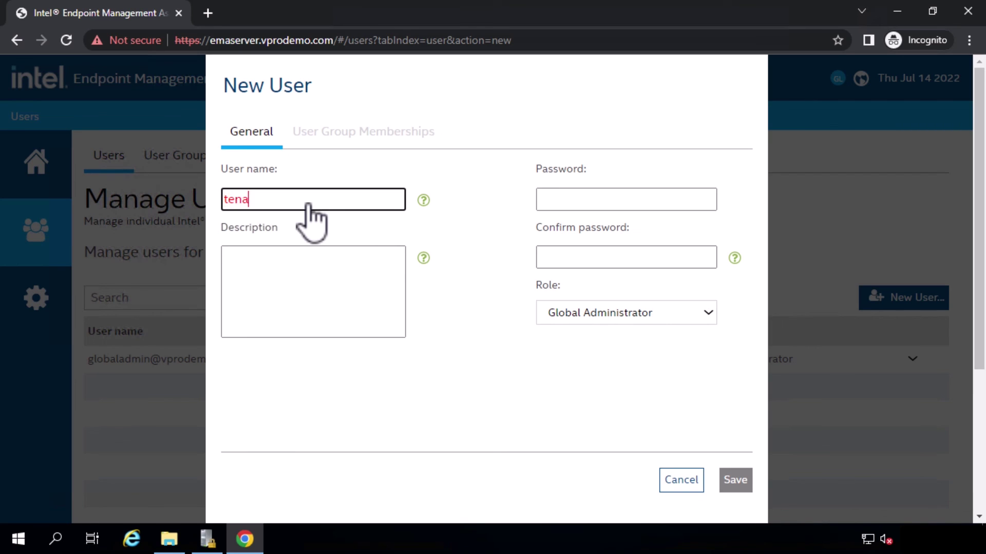
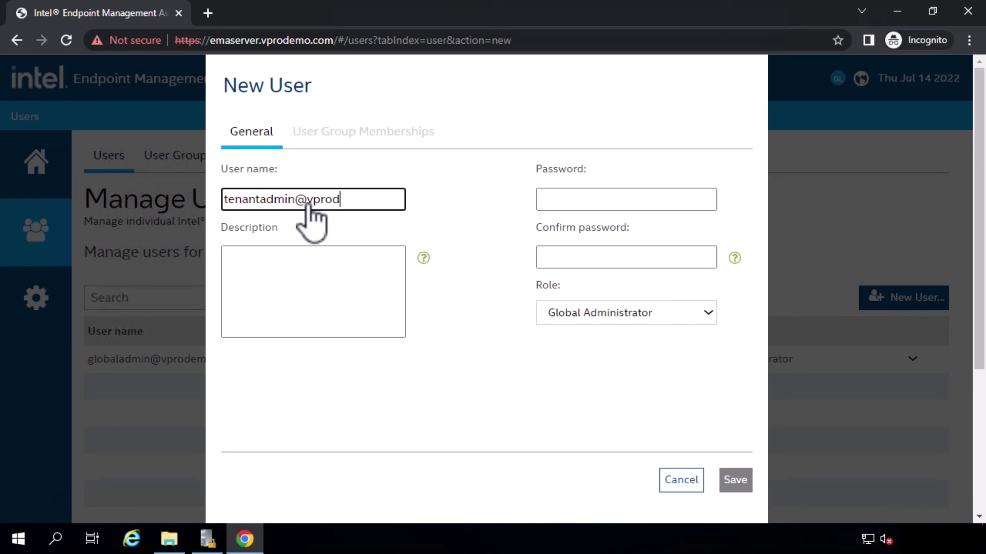
{"action": "key", "text": "Tab"}
{"action": "type", "text": "Te"}
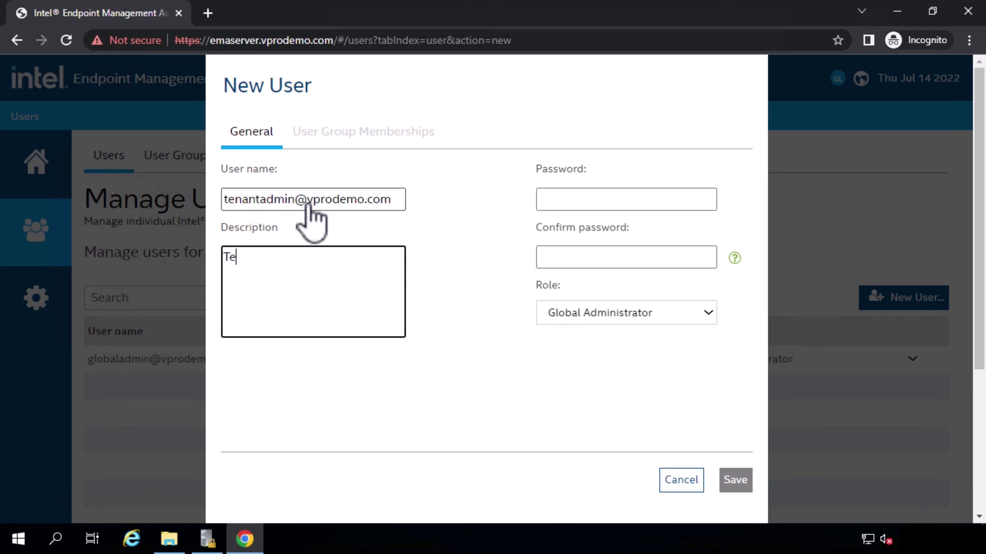
{"action": "type", "text": "nant Admin"}
- Set and confirm the user's password, assign the Tenant Administrator role, save, and return Home
{"action": "left_click", "coordinate": [545, 203]}
{"action": "type", "text": "••••••••"}
{"action": "key", "text": "Tab"}
{"action": "type", "text": "•••••••"}
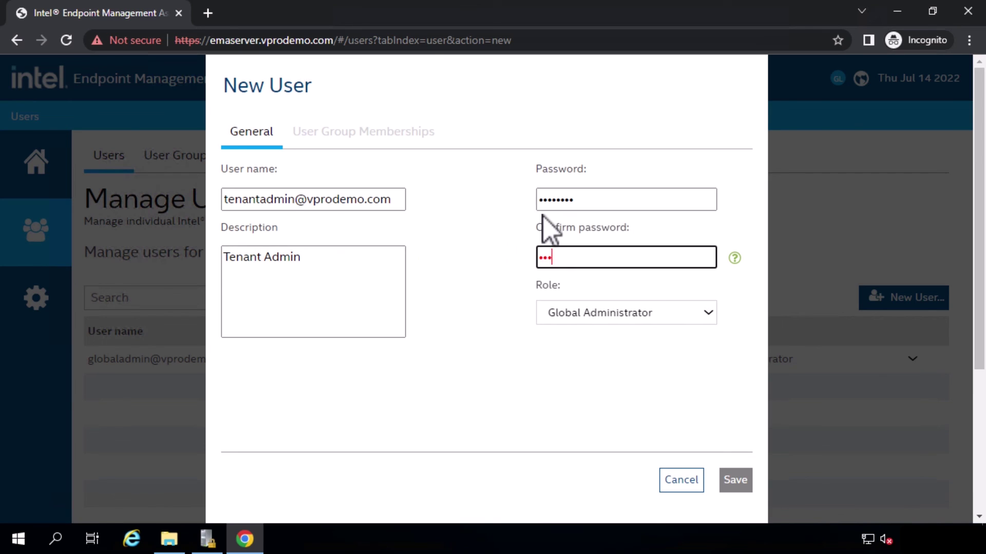
{"action": "type", "text": "•"}
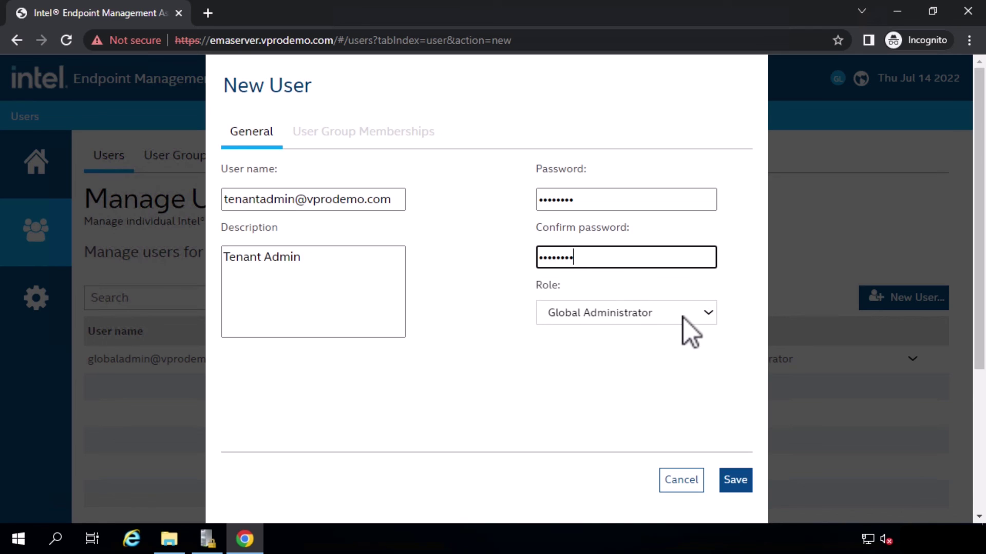
{"action": "left_click", "coordinate": [682, 317]}
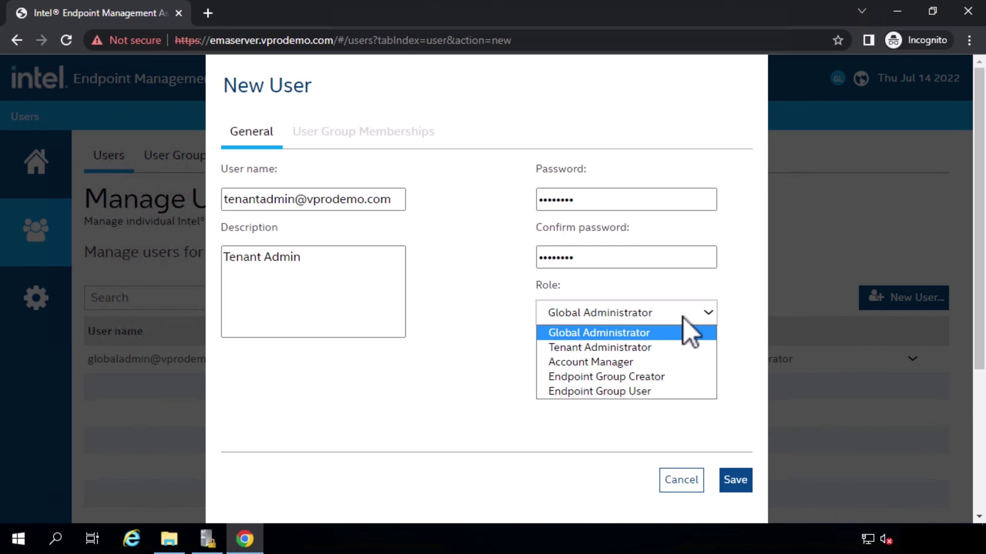
{"action": "left_click", "coordinate": [658, 345]}
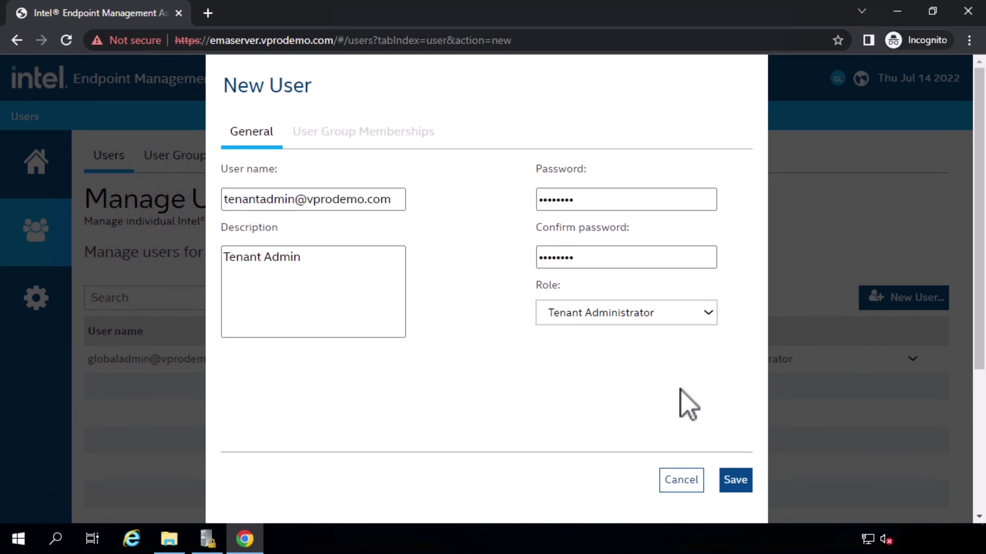
{"action": "left_click", "coordinate": [735, 481]}
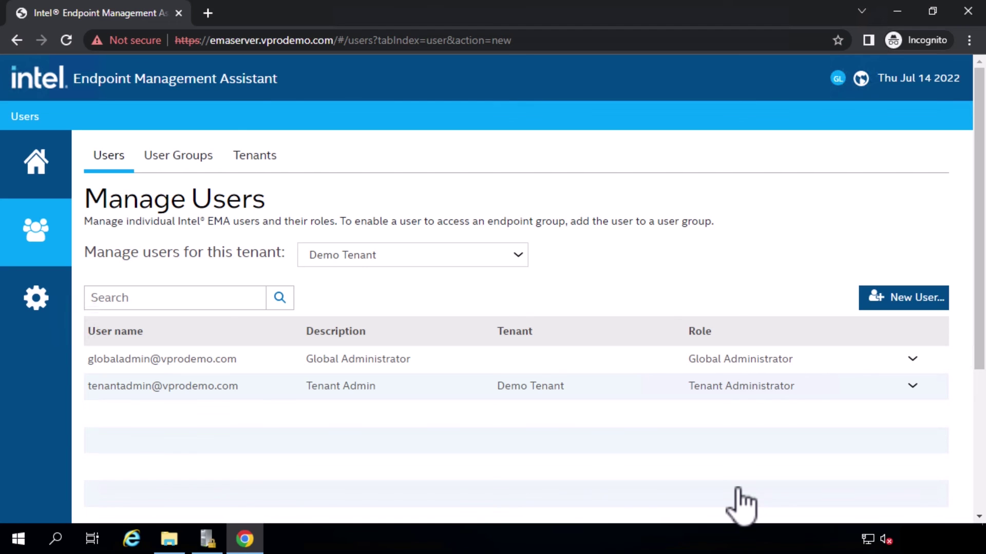
{"action": "left_click", "coordinate": [36, 164]}
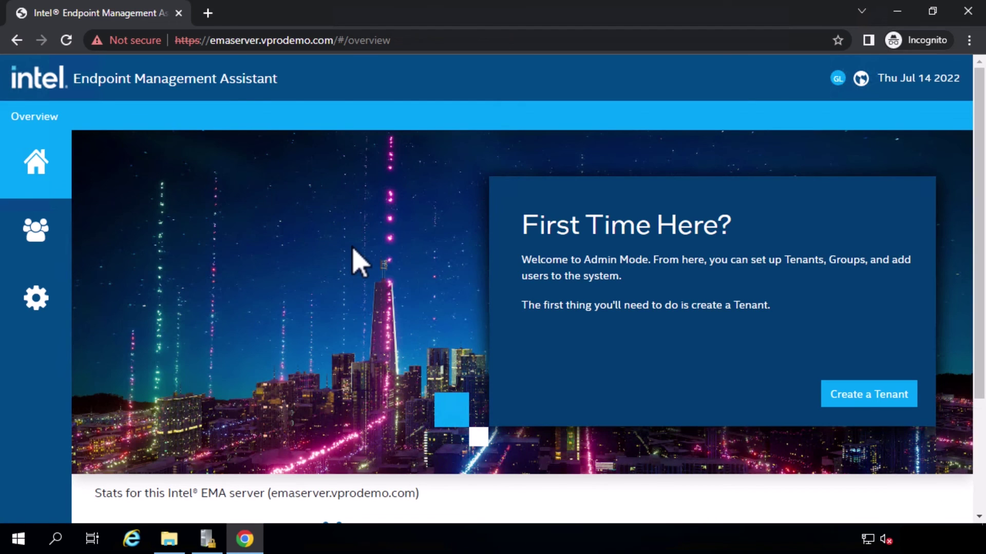